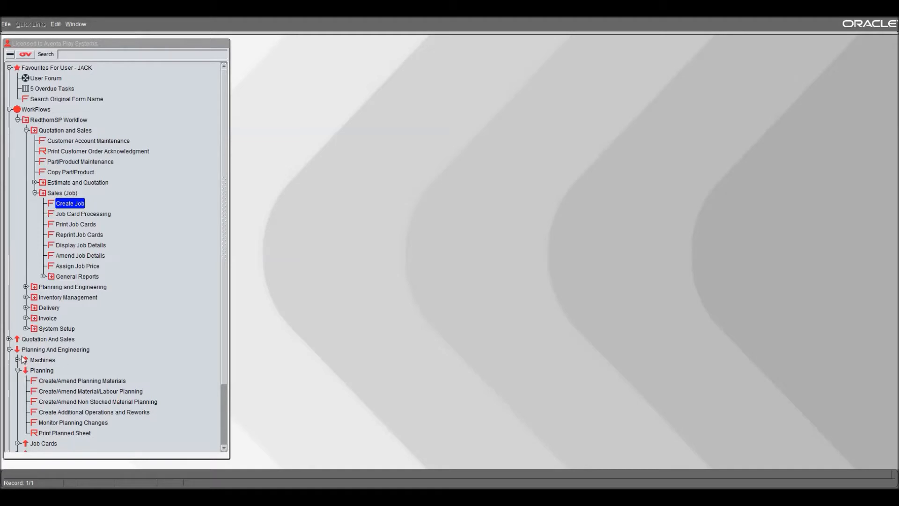
Start a new job for customer part D372-529801_SUB5, entering the customer order number and an order quantity of 10.
left_click(9, 350)
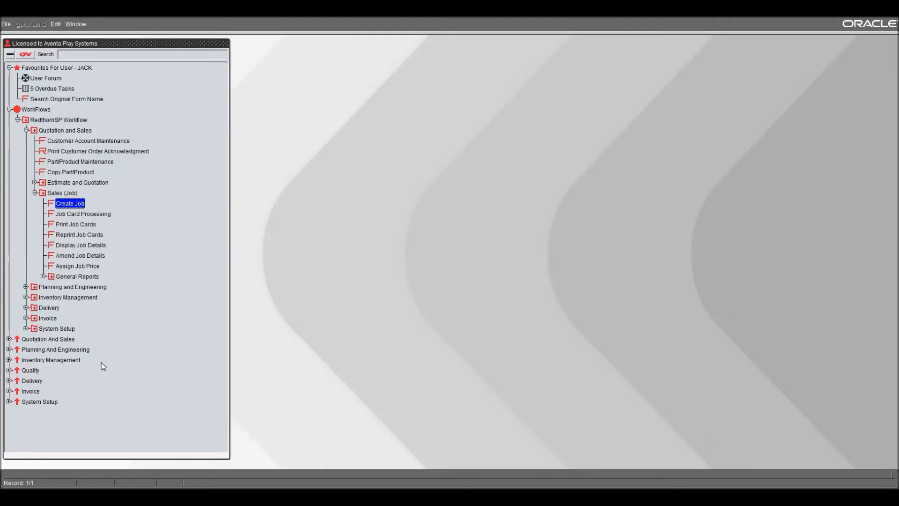
double_click(69, 205)
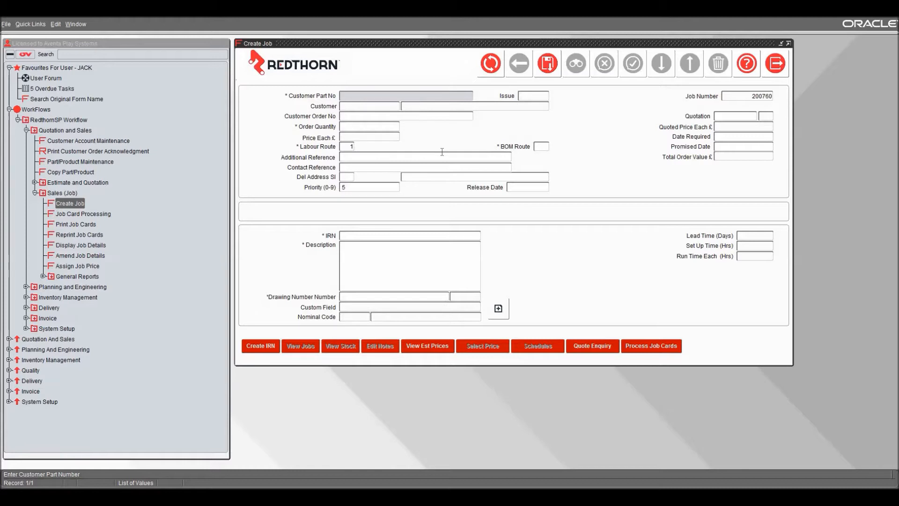
type("D372-529801_SUB5")
key("Tab")
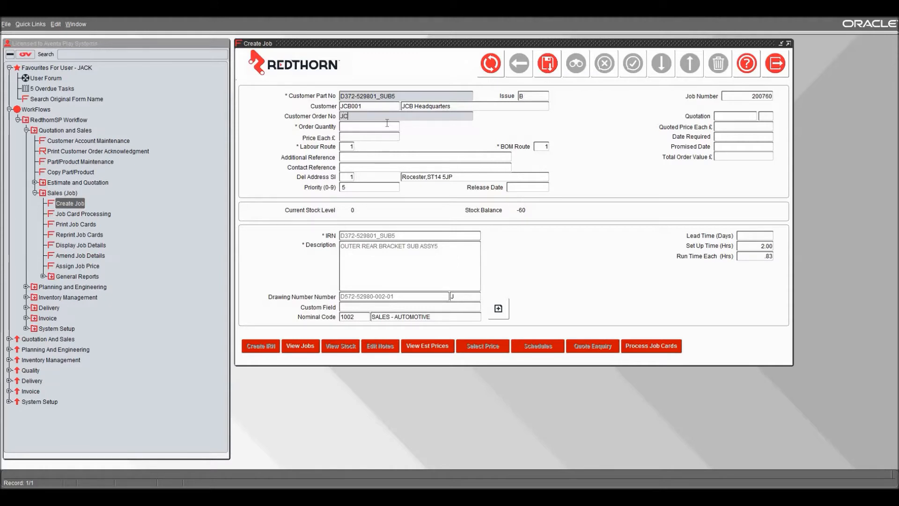
type("123")
key("Return")
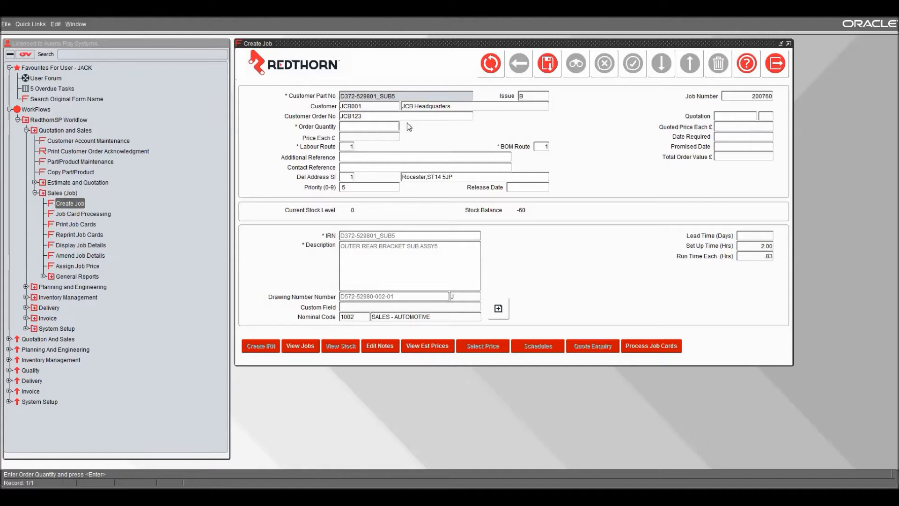
type("10")
Look through the available quotations for the job and close the list without choosing one.
left_click(736, 117)
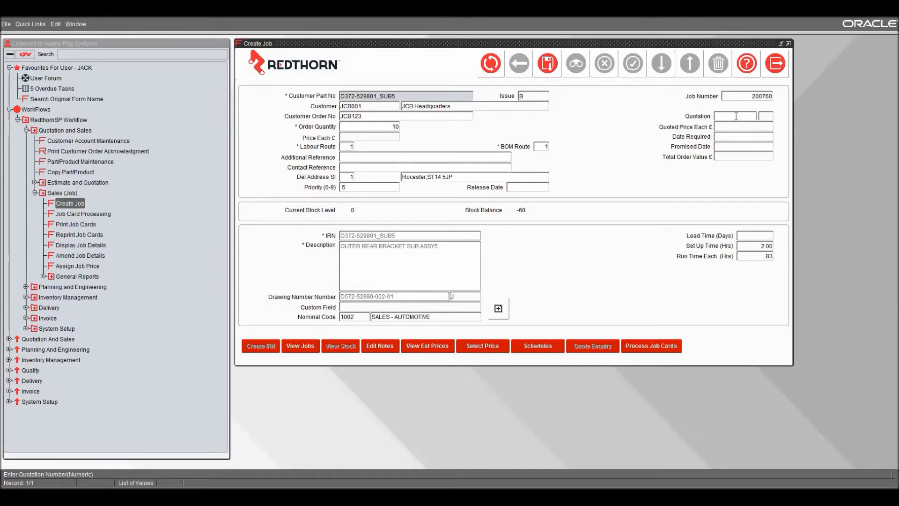
double_click(736, 116)
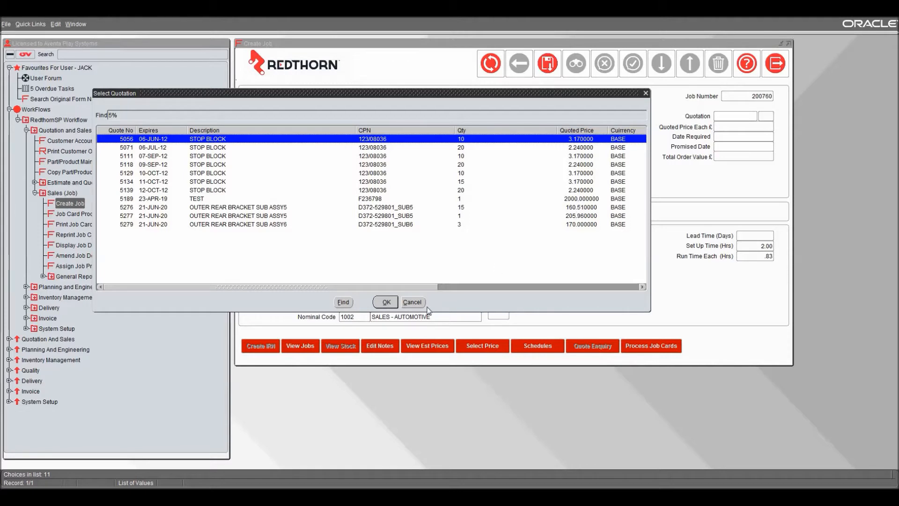
left_click(413, 302)
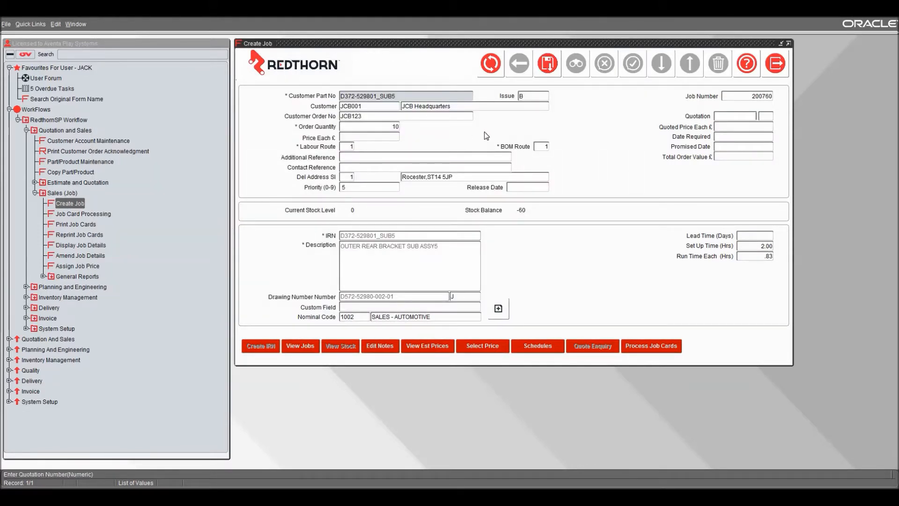
Set the job's required date to 13-05-20 and leave the promised date blank.
key("Tab")
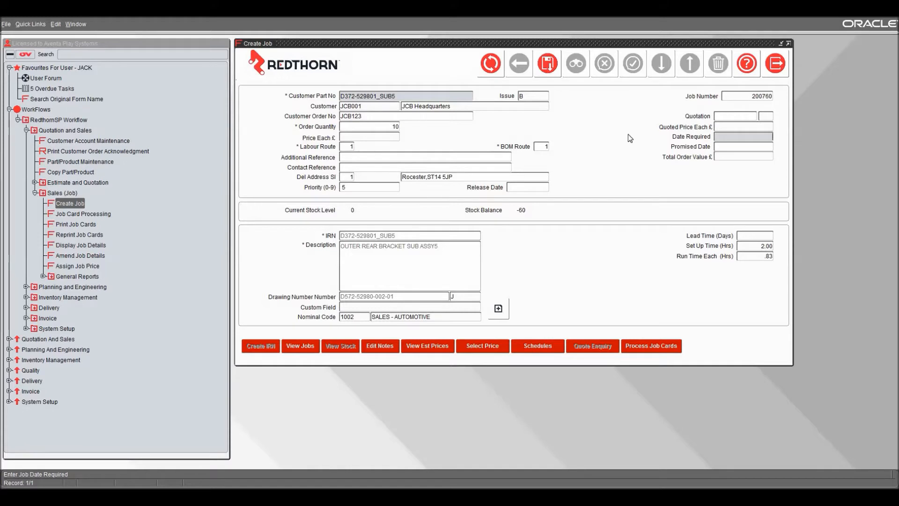
double_click(732, 137)
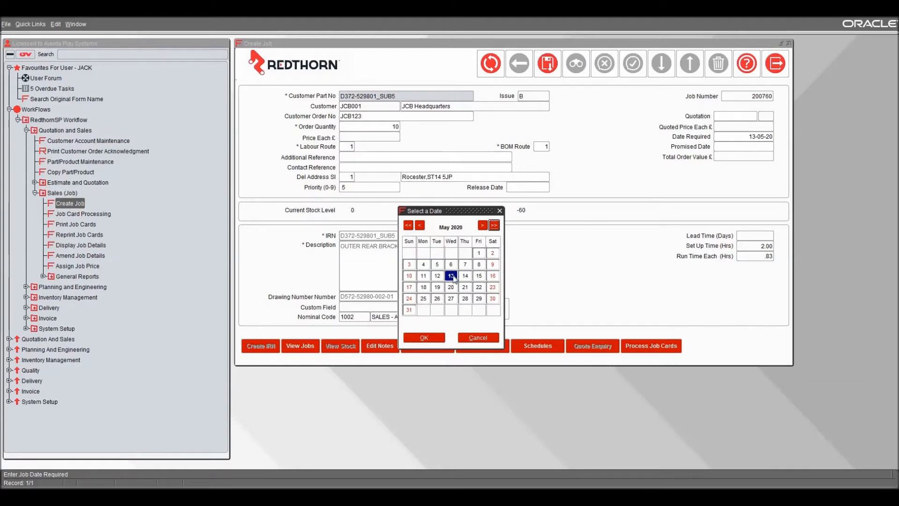
left_click(428, 338)
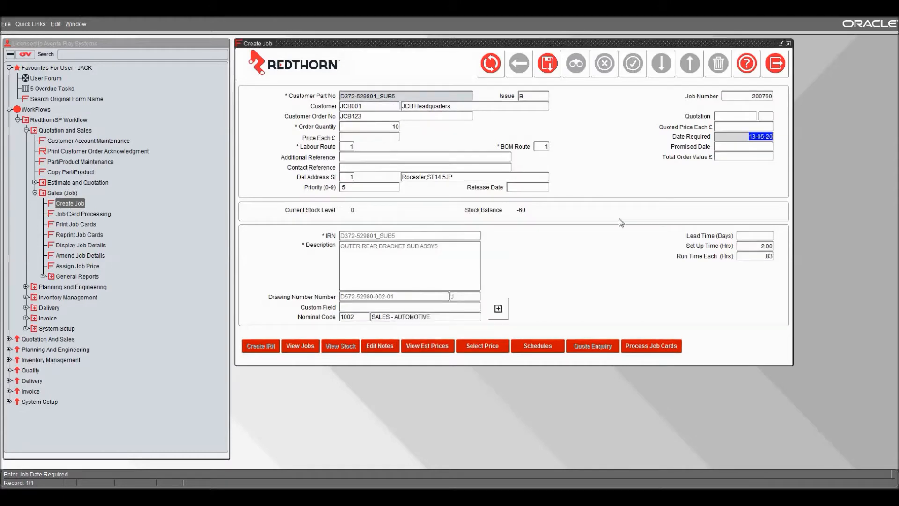
left_click(758, 147)
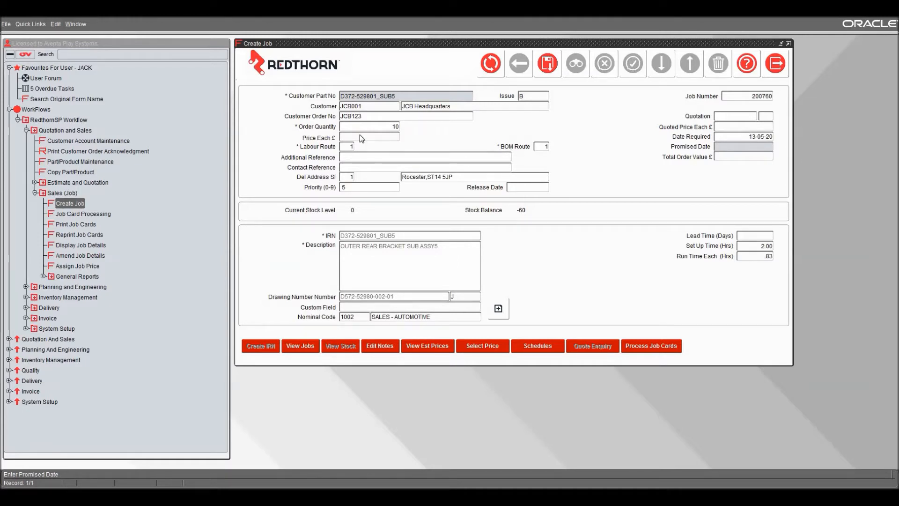
key("Tab")
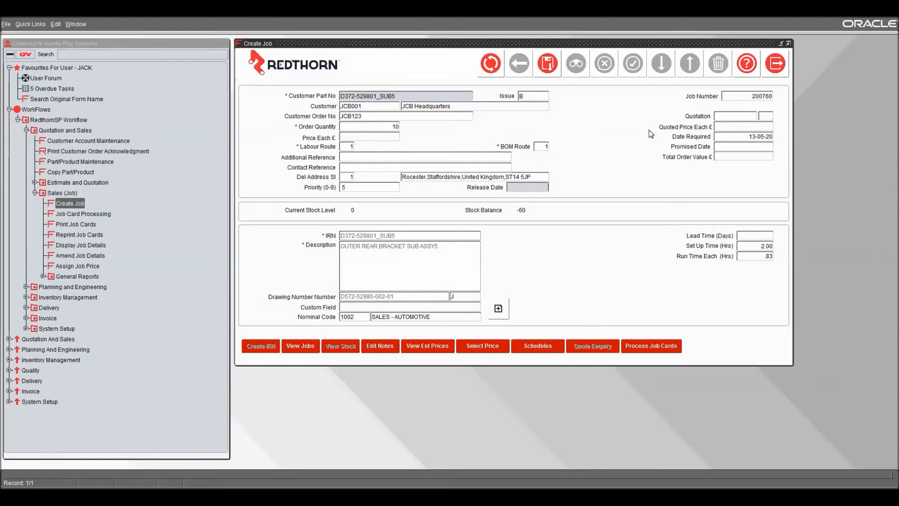
Check the part's estimated price each for the 1 to 10 quantity band.
left_click(432, 351)
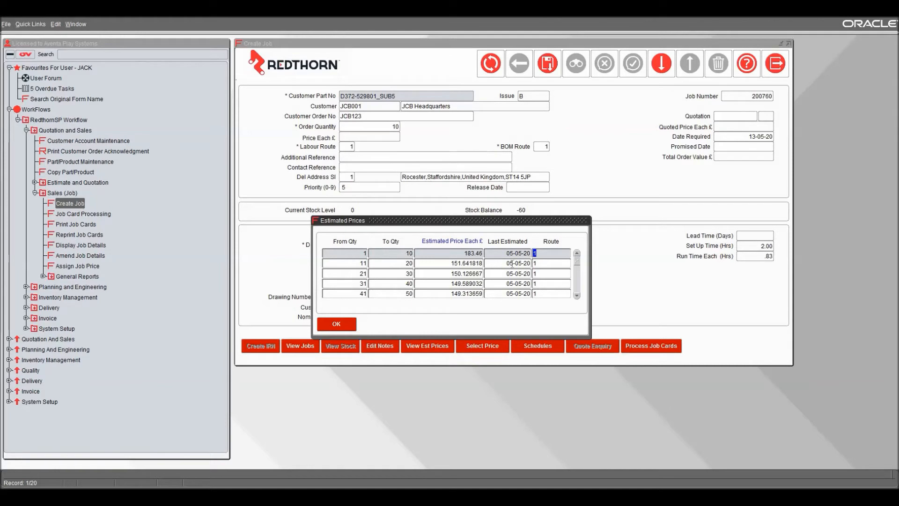
left_click_drag(450, 255, 514, 256)
left_click(349, 325)
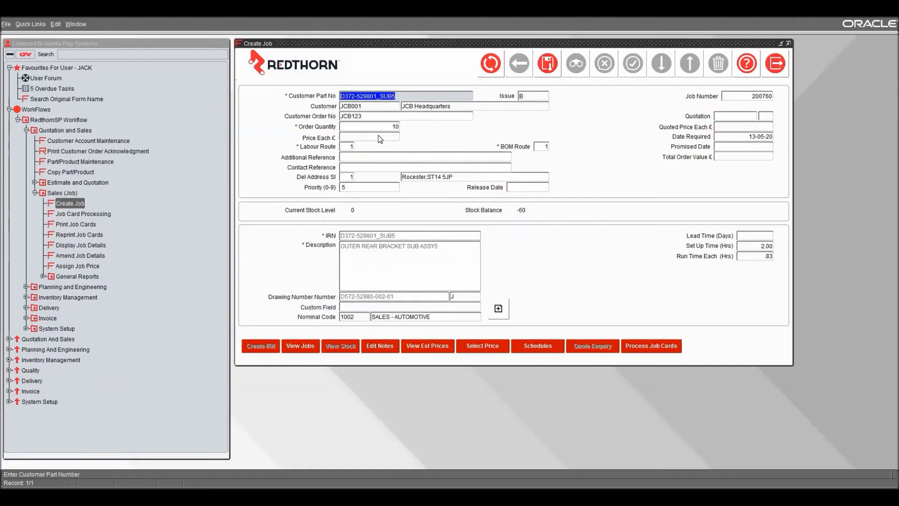
Apply the standard selling price of 169.00 for quantities 1-50 to the job.
key("Return")
key("Return")
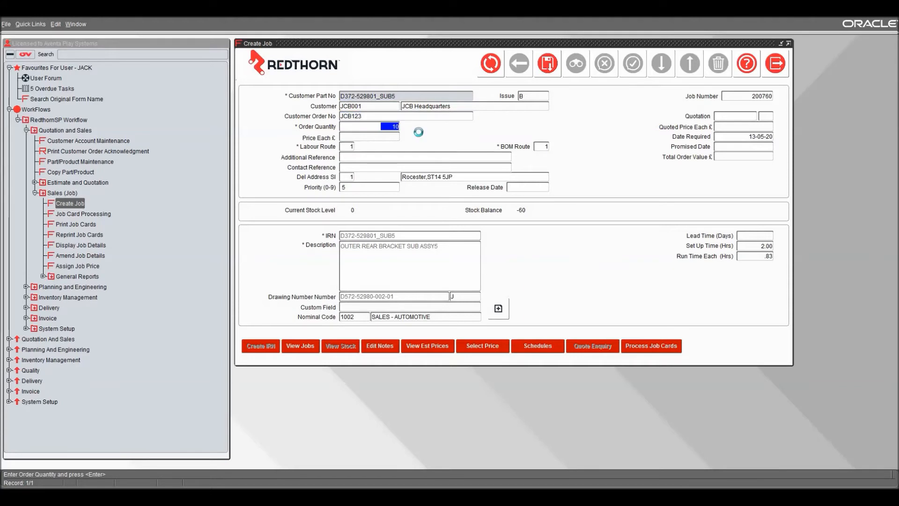
key("Return")
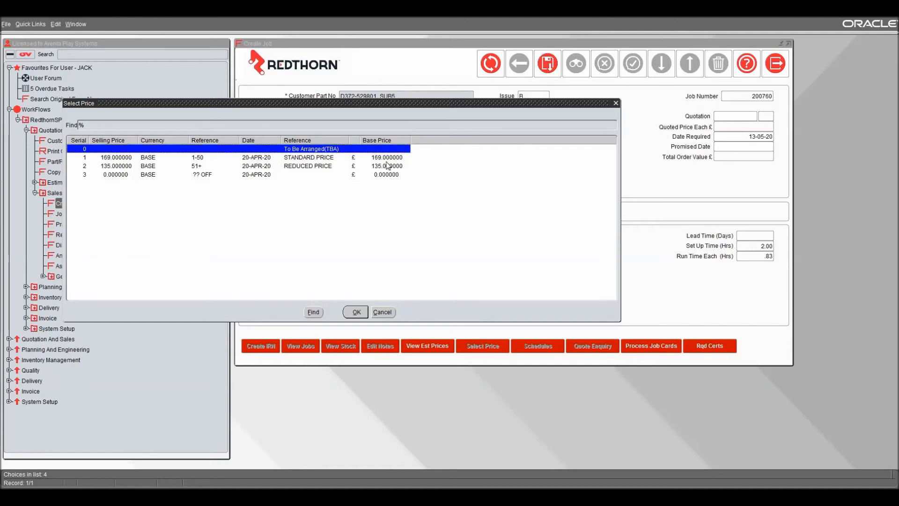
double_click(308, 160)
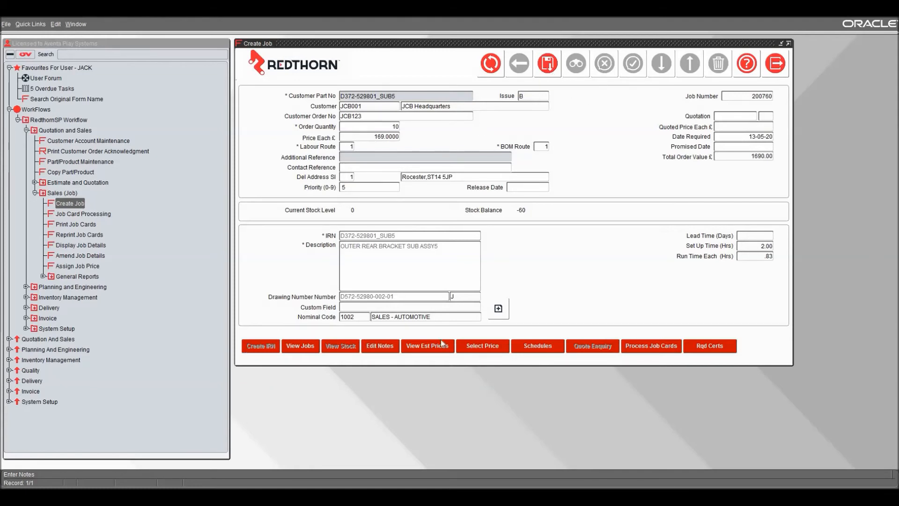
Review the part's live jobs and its job card notes without changing anything.
left_click(292, 347)
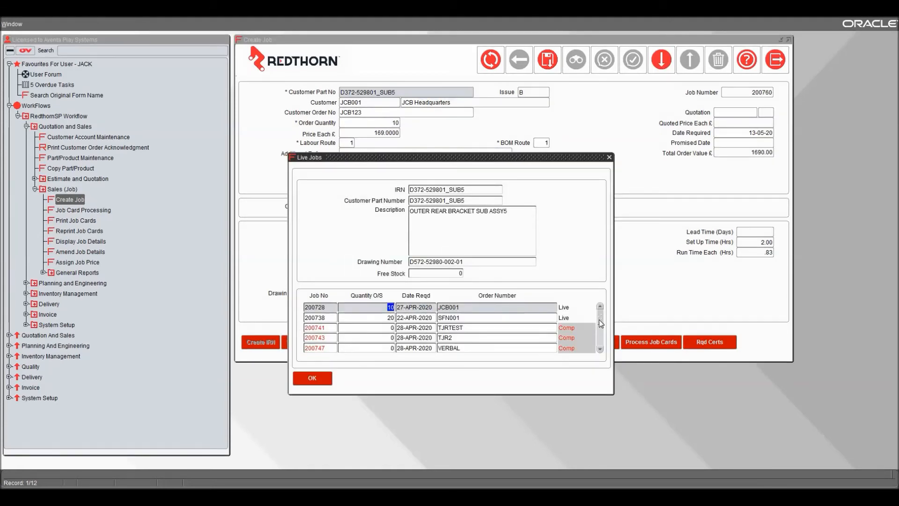
left_click_drag(601, 340, 600, 313)
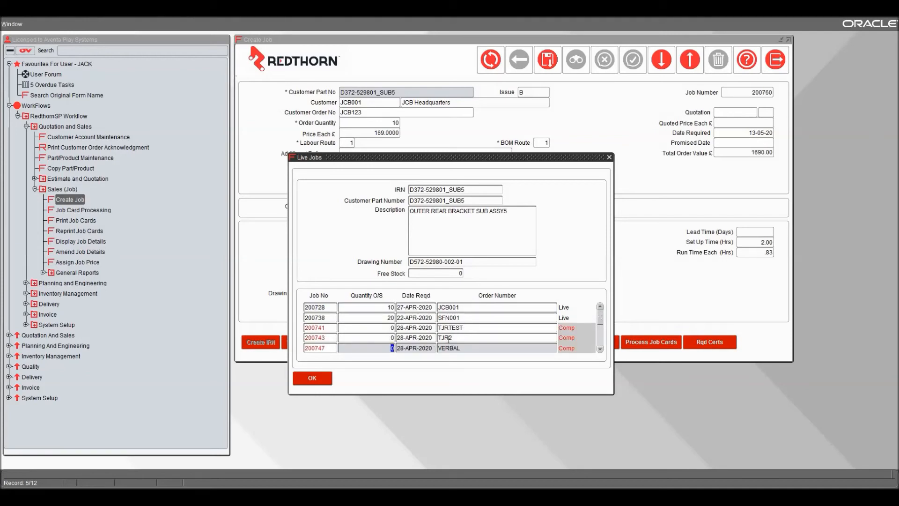
left_click(319, 383)
left_click(376, 345)
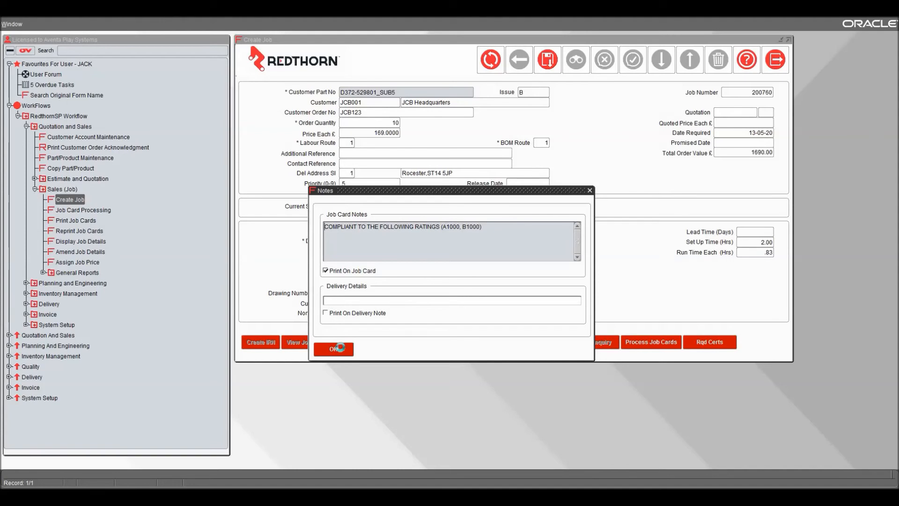
left_click(334, 349)
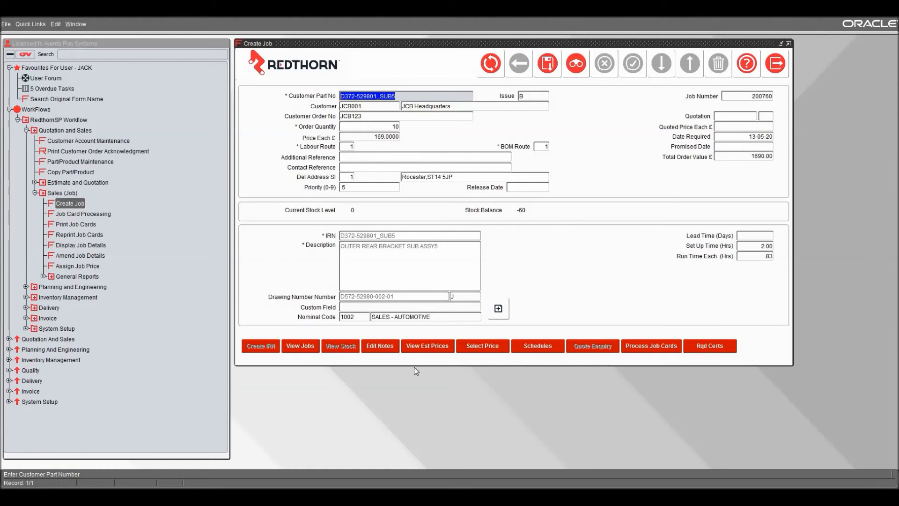
Review the estimated prices again and open the selling price choices, keeping the price already selected.
left_click(430, 347)
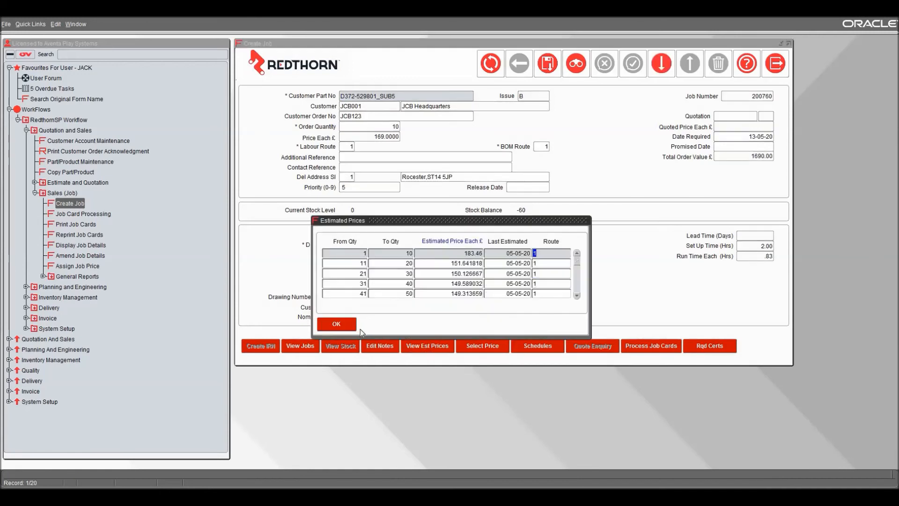
left_click(342, 325)
left_click(487, 347)
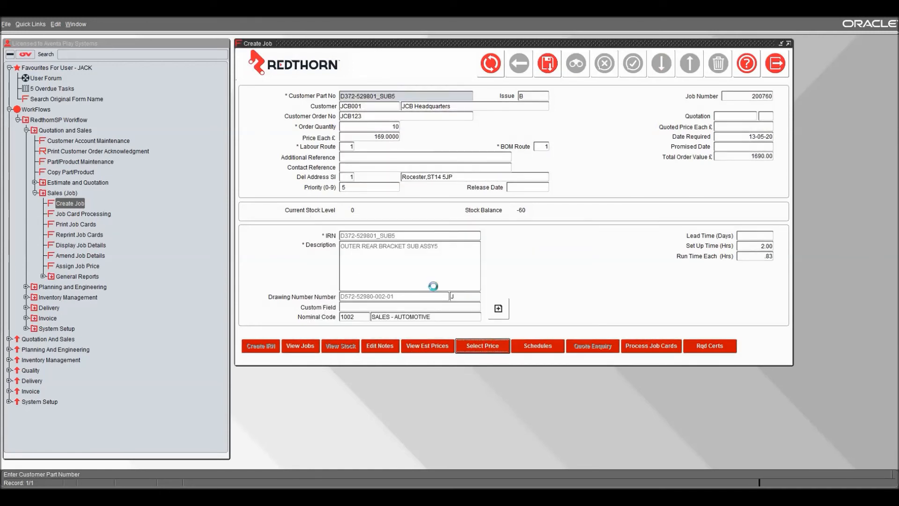
left_click(385, 312)
Set the first schedule line's quantity to 5 and add a second line dated 20-05-20 for 5 with the same customer order number.
left_click(554, 349)
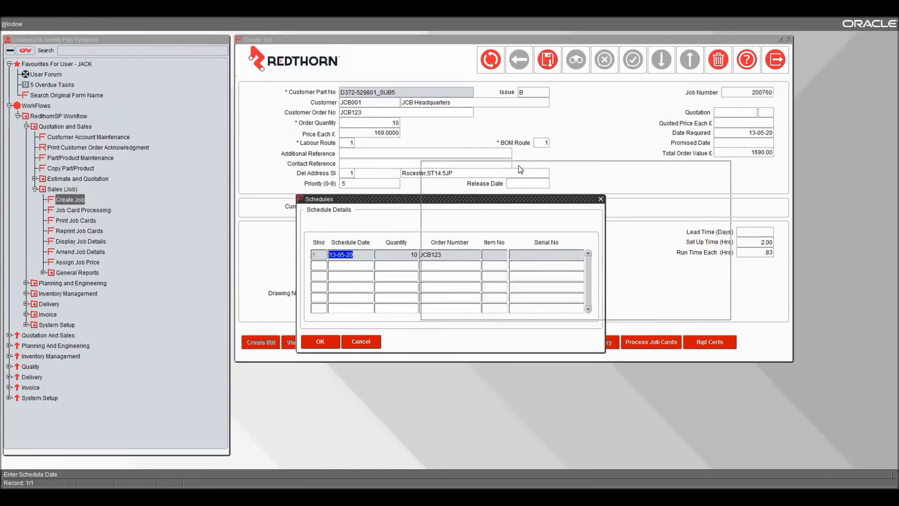
key("Tab")
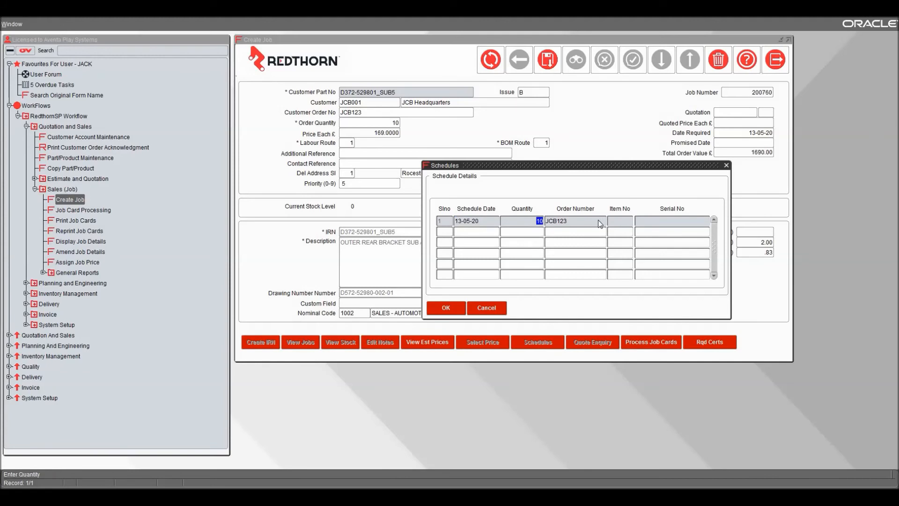
type("5")
left_click(481, 233)
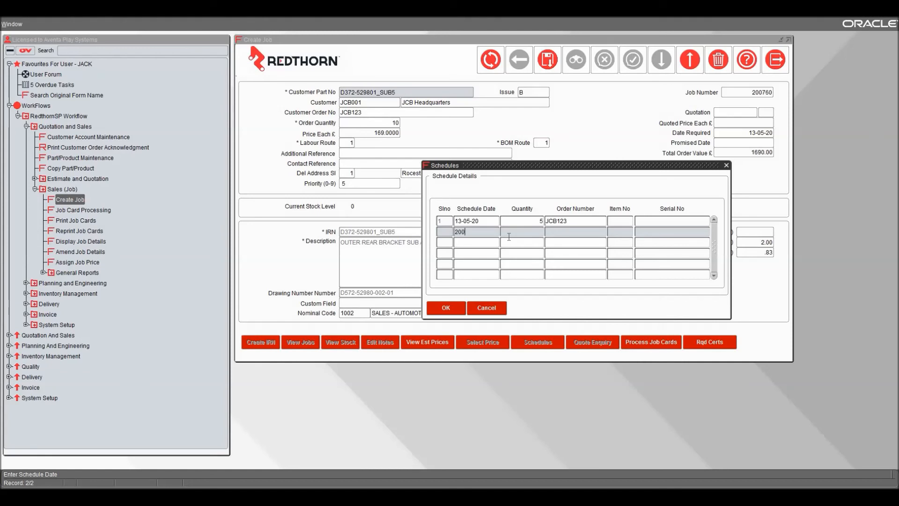
type("20-05-20")
key("Tab")
type("5")
key("Tab")
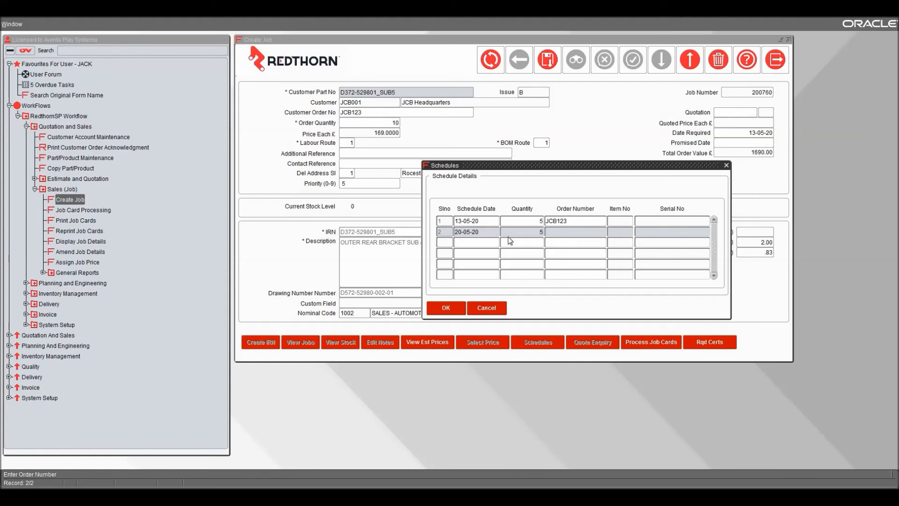
type("JCB123")
left_click(463, 311)
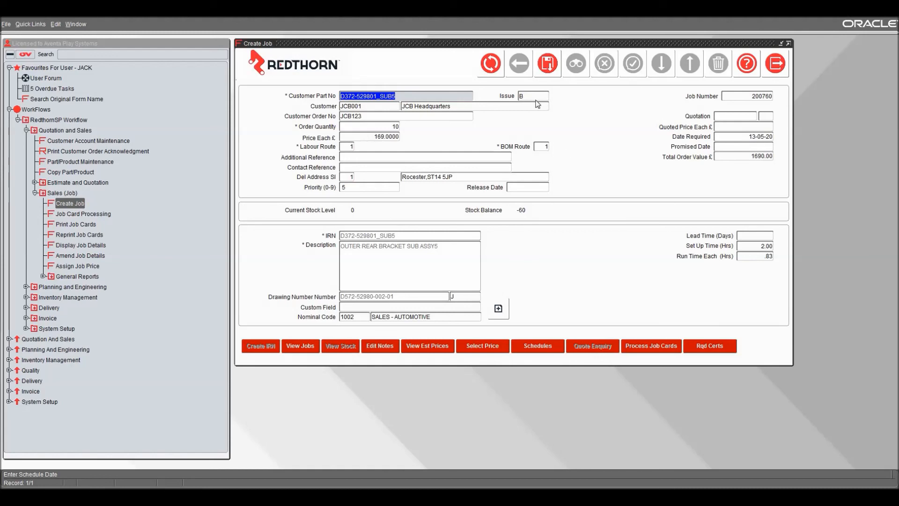
Save the new job and acknowledge the save notice.
left_click(548, 64)
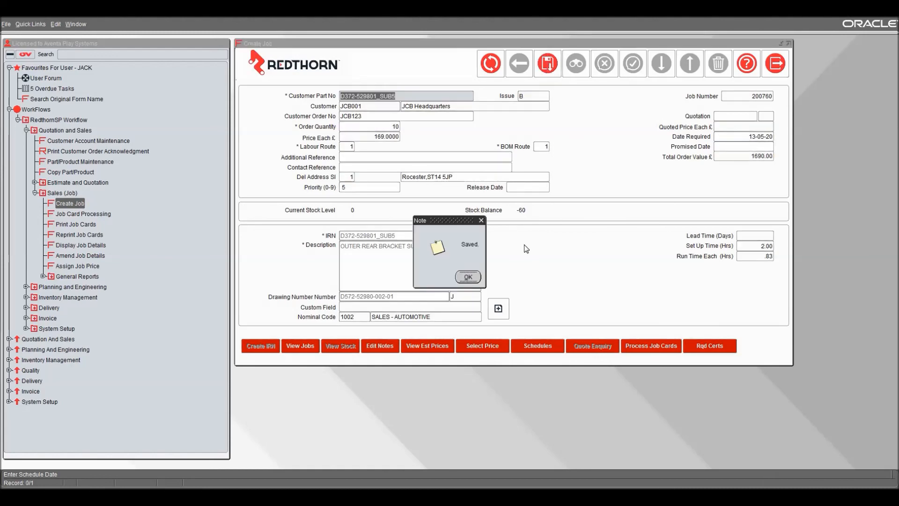
left_click(469, 277)
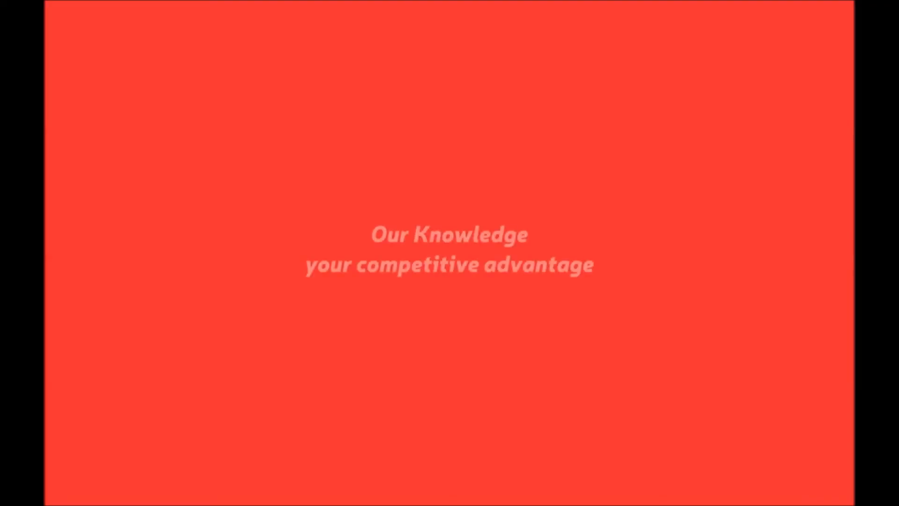